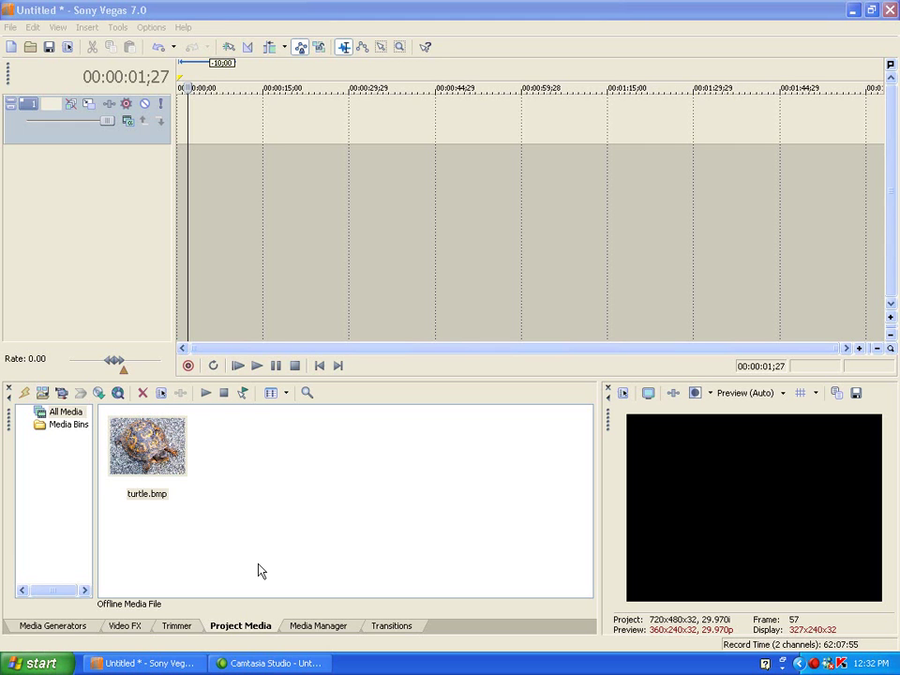
Drag turtle.bmp from Project Media onto the top video track at 00:00:00;00
{"action": "left_click", "coordinate": [156, 469]}
{"action": "left_click_drag", "start_coordinate": [156, 469], "coordinate": [232, 152]}
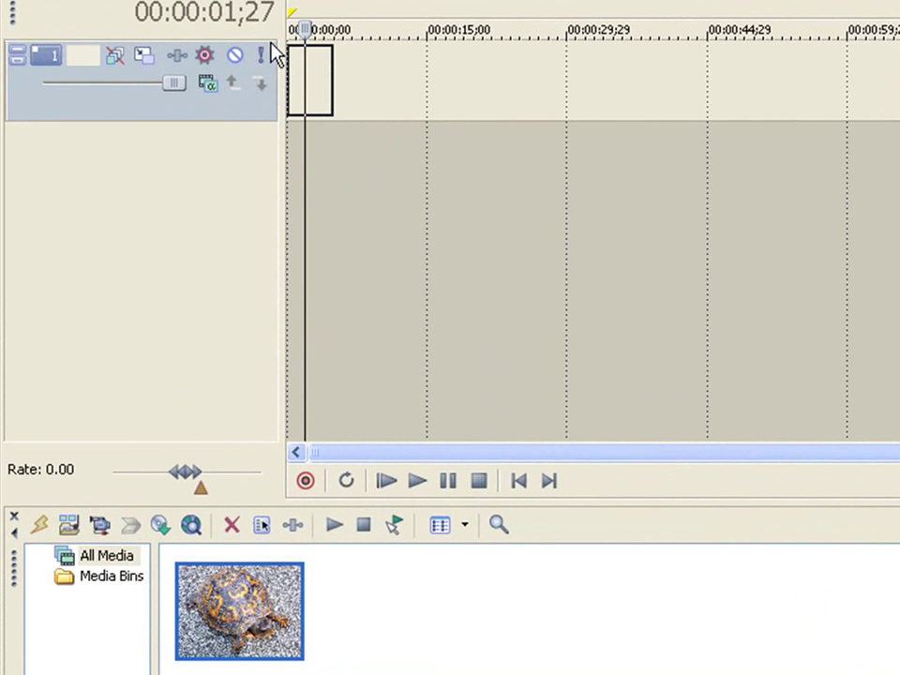
{"action": "left_click_drag", "start_coordinate": [372, 135], "coordinate": [281, 51]}
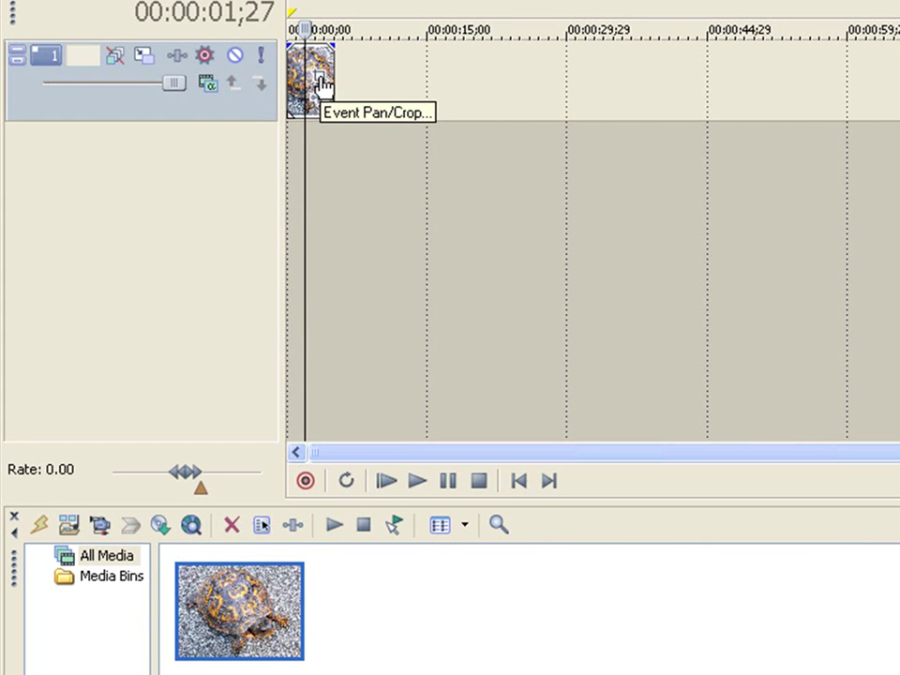
Open Event Pan/Crop on the turtle event, try sliding the framing left, then undo it
{"action": "left_click", "coordinate": [319, 83]}
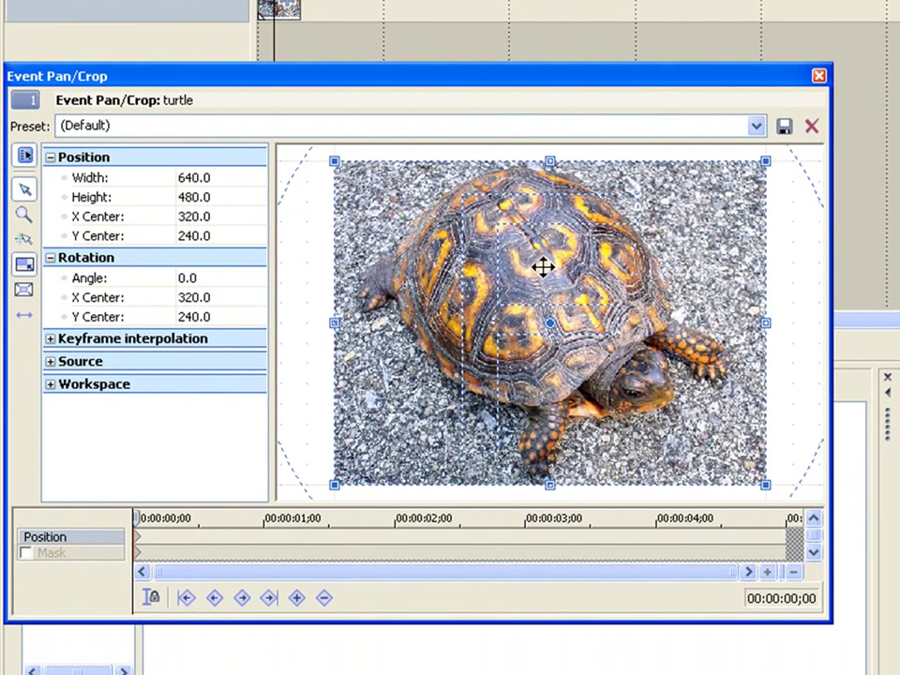
{"action": "mouse_move", "coordinate": [543, 268]}
{"action": "left_mouse_down"}
{"action": "mouse_move", "coordinate": [490, 235]}
{"action": "mouse_move", "coordinate": [543, 233]}
{"action": "mouse_move", "coordinate": [555, 205]}
{"action": "mouse_move", "coordinate": [572, 205]}
{"action": "mouse_move", "coordinate": [470, 207]}
{"action": "mouse_move", "coordinate": [510, 211]}
{"action": "mouse_move", "coordinate": [387, 255]}
{"action": "mouse_move", "coordinate": [340, 247]}
{"action": "mouse_move", "coordinate": [397, 245]}
{"action": "mouse_move", "coordinate": [306, 247]}
{"action": "mouse_move", "coordinate": [346, 240]}
{"action": "mouse_move", "coordinate": [269, 222]}
{"action": "mouse_move", "coordinate": [357, 225]}
{"action": "mouse_move", "coordinate": [350, 225]}
{"action": "left_mouse_up"}
{"action": "key", "text": "ctrl+z"}
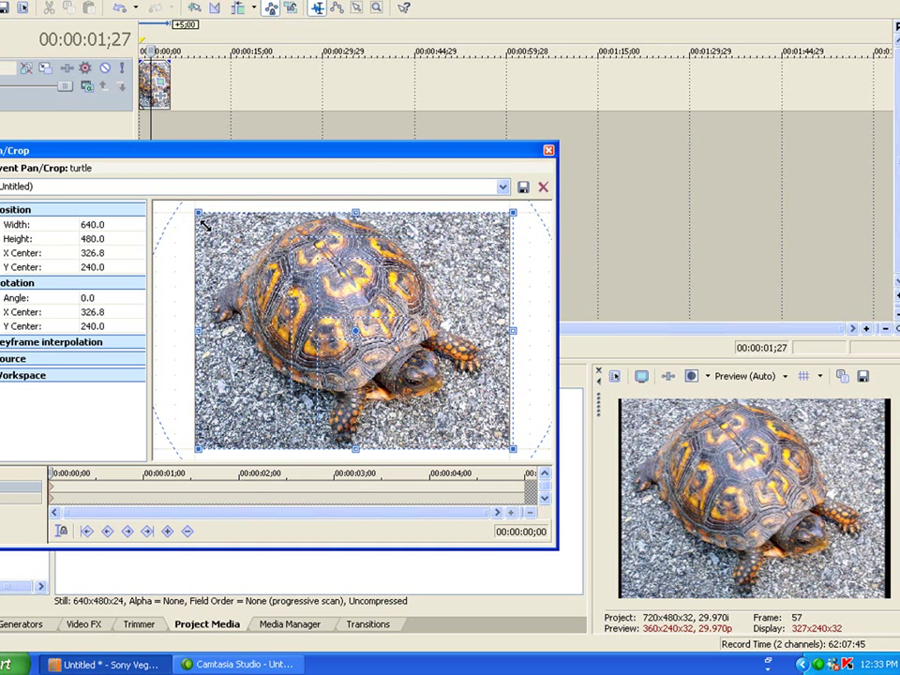
Shrink the framing to 396.3×297.2 and move it left over the shell, centred at X 208.3
{"action": "left_click_drag", "start_coordinate": [204, 225], "coordinate": [305, 300]}
{"action": "mouse_move", "coordinate": [413, 368]}
{"action": "left_mouse_down"}
{"action": "mouse_move", "coordinate": [251, 370]}
{"action": "mouse_move", "coordinate": [286, 364]}
{"action": "left_mouse_up"}
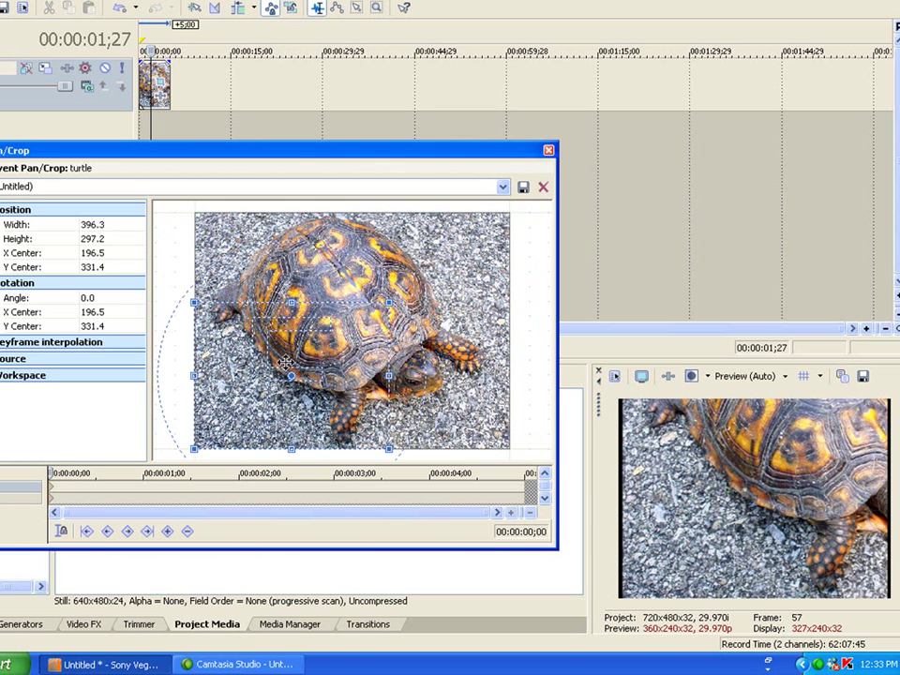
{"action": "mouse_move", "coordinate": [285, 363]}
{"action": "left_mouse_down"}
{"action": "mouse_move", "coordinate": [355, 359]}
{"action": "mouse_move", "coordinate": [273, 333]}
{"action": "mouse_move", "coordinate": [284, 332]}
{"action": "left_mouse_up"}
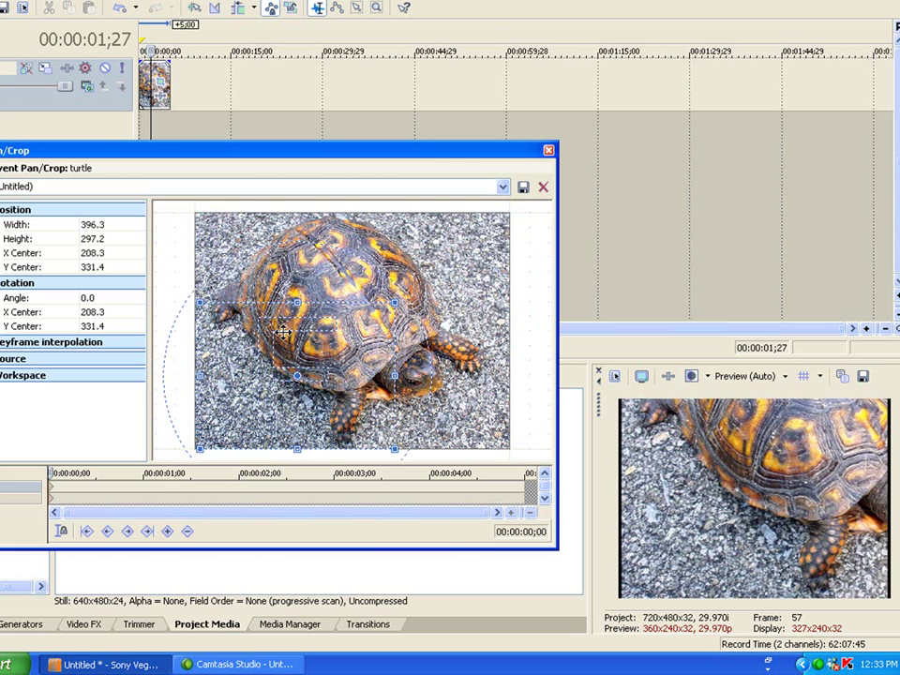
Add a keyframe at 00:00:03;02 panned right to X 403.7, 469×351.8, tilted -0.3°
{"action": "left_click", "coordinate": [335, 489]}
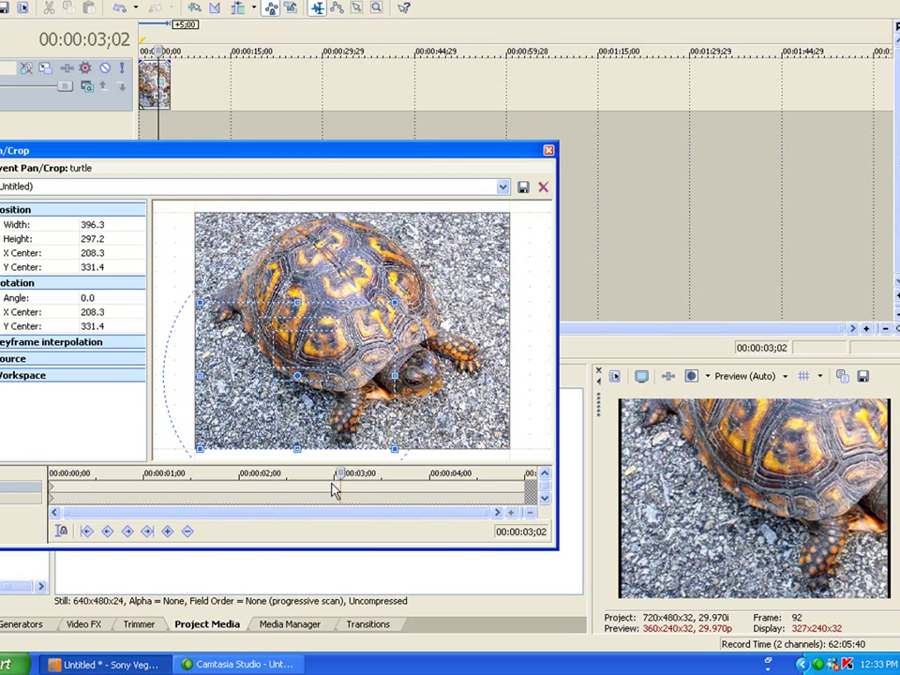
{"action": "left_click", "coordinate": [173, 530]}
{"action": "left_click_drag", "start_coordinate": [368, 373], "coordinate": [402, 372]}
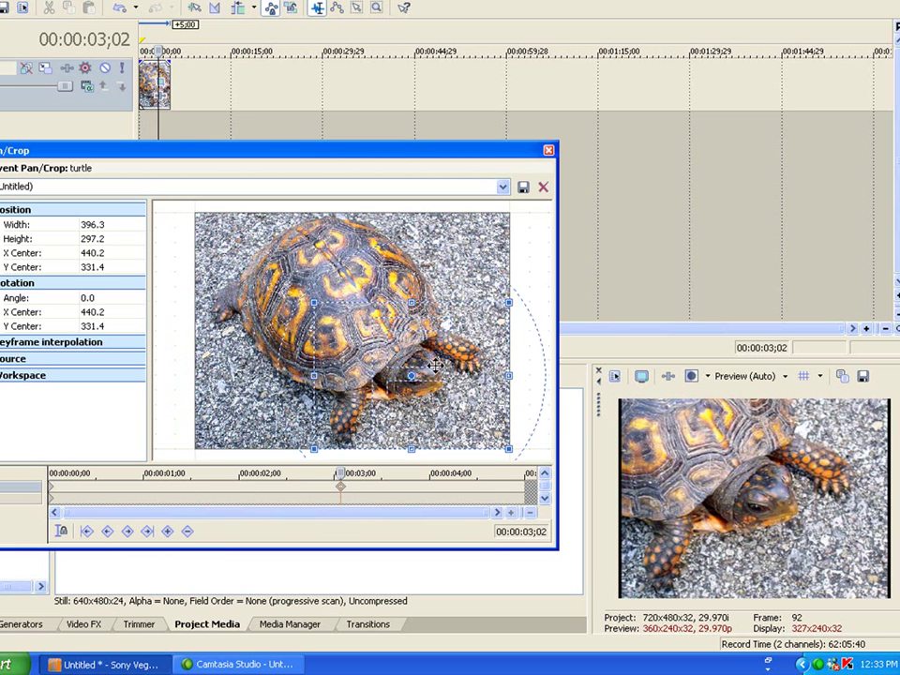
{"action": "mouse_move", "coordinate": [388, 376]}
{"action": "left_mouse_down"}
{"action": "mouse_move", "coordinate": [415, 361]}
{"action": "mouse_move", "coordinate": [323, 358]}
{"action": "mouse_move", "coordinate": [388, 360]}
{"action": "left_mouse_up"}
{"action": "mouse_move", "coordinate": [307, 295]}
{"action": "left_mouse_down"}
{"action": "mouse_move", "coordinate": [297, 284]}
{"action": "mouse_move", "coordinate": [306, 306]}
{"action": "mouse_move", "coordinate": [265, 274]}
{"action": "left_mouse_up"}
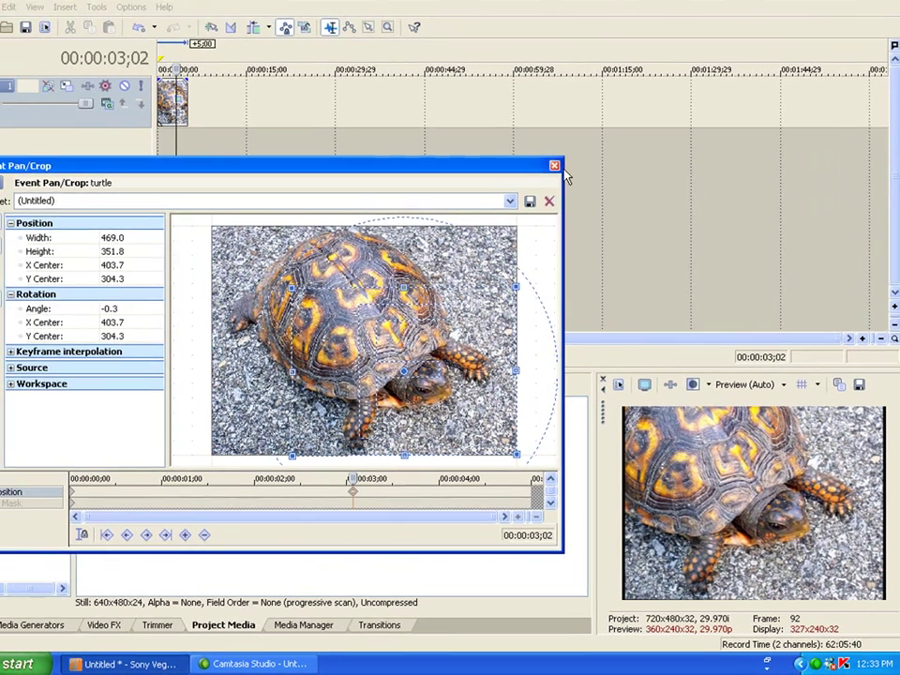
Close Event Pan/Crop, preview the project from the start, then reopen the turtle's pan/crop settings
{"action": "left_click", "coordinate": [555, 166]}
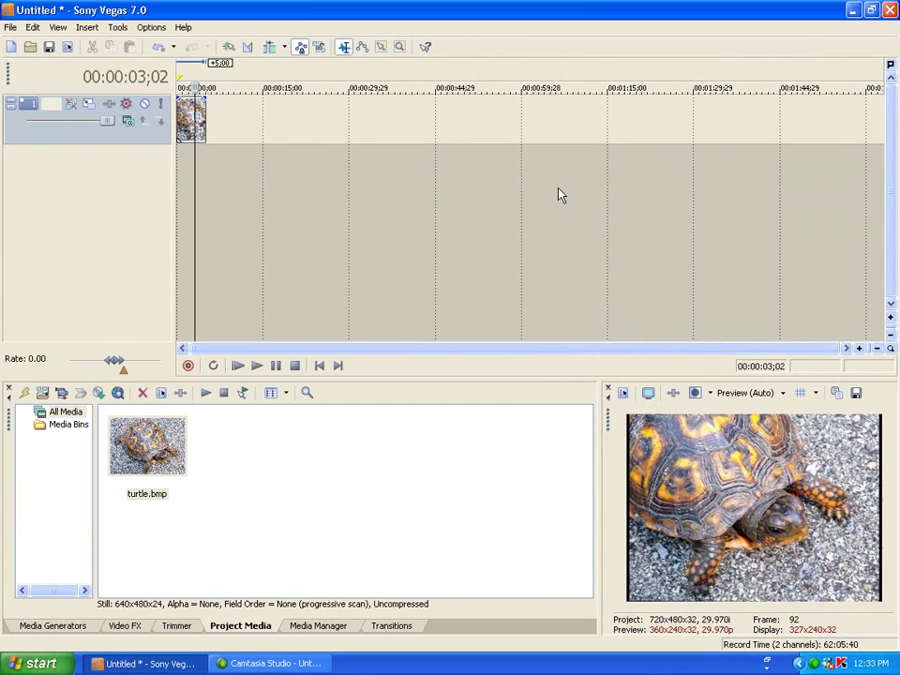
{"action": "left_click", "coordinate": [239, 366]}
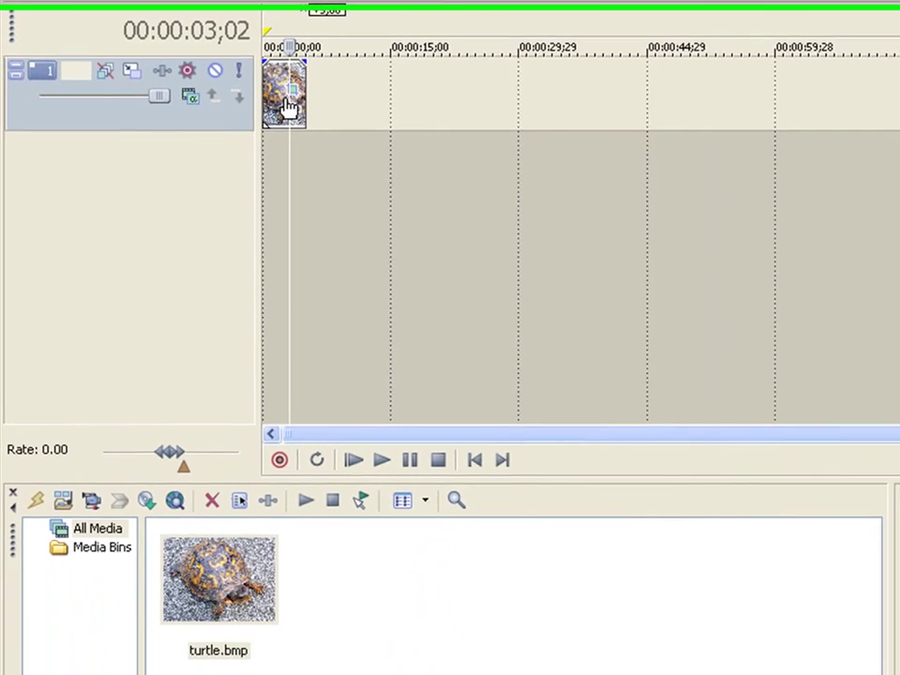
{"action": "left_click", "coordinate": [353, 139]}
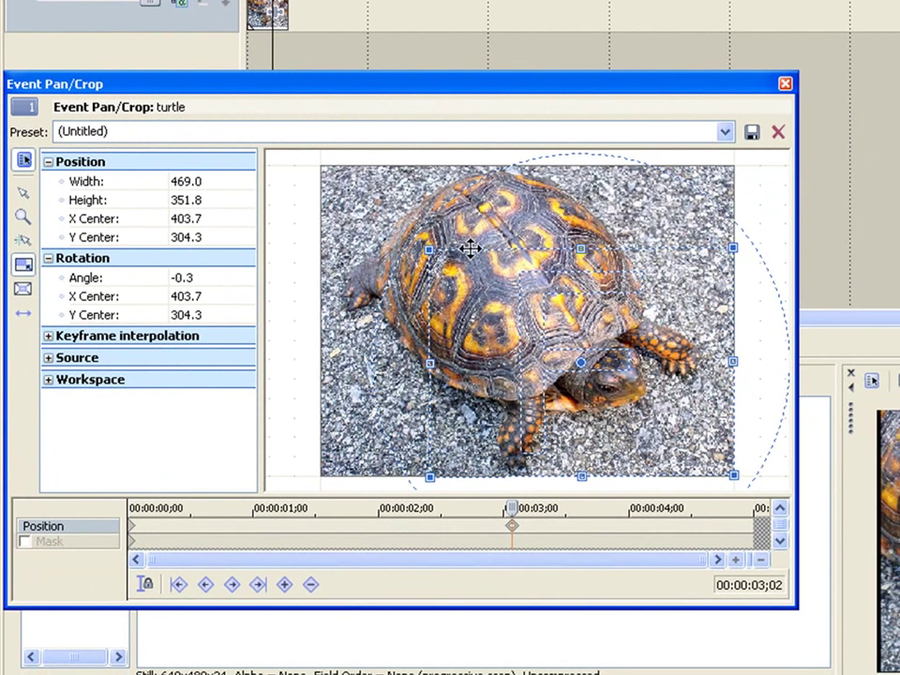
Reset the later keyframe to the (Default) full 640×480 framing and move it to about one second
{"action": "left_click_drag", "start_coordinate": [470, 248], "coordinate": [381, 246]}
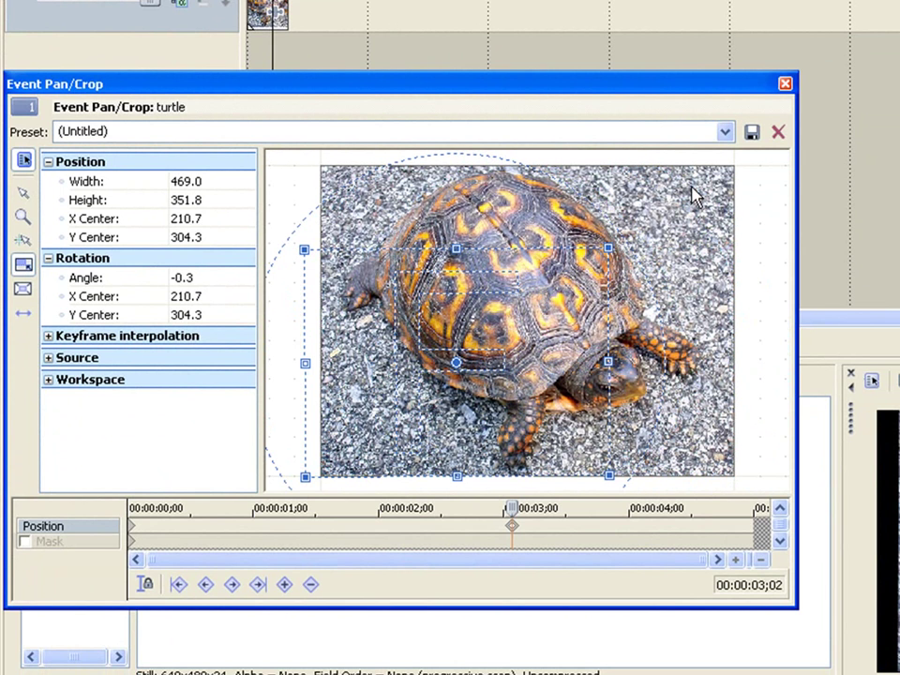
{"action": "left_click", "coordinate": [725, 132]}
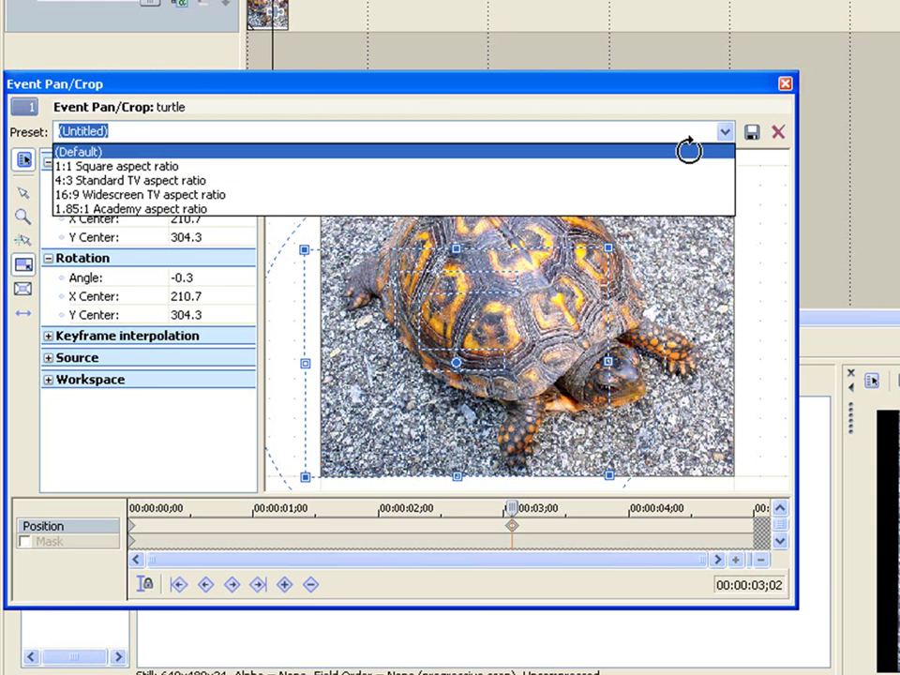
{"action": "left_click", "coordinate": [688, 150]}
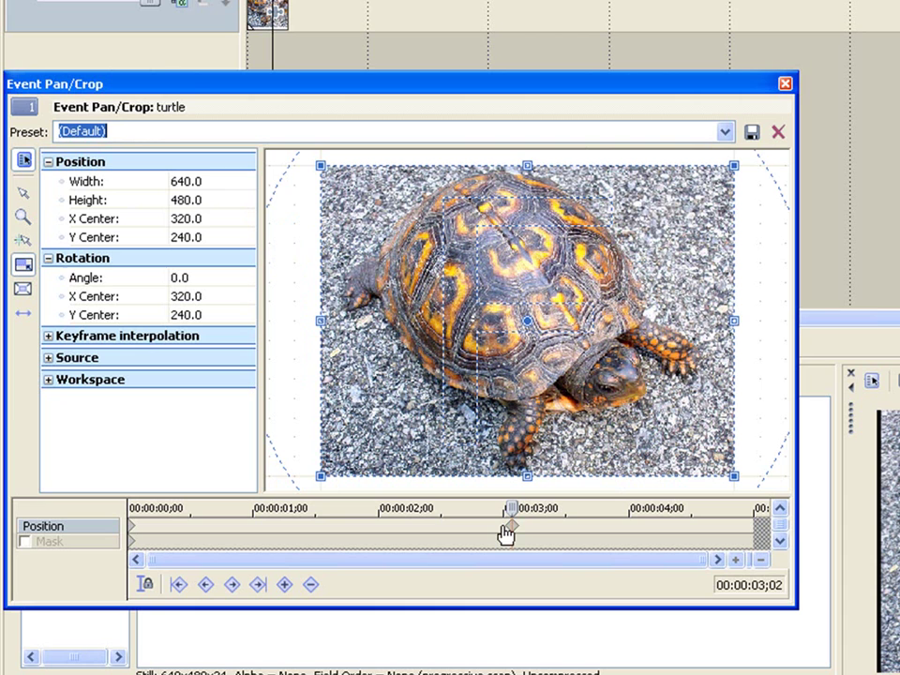
{"action": "mouse_move", "coordinate": [505, 533]}
{"action": "left_mouse_down"}
{"action": "mouse_move", "coordinate": [255, 531]}
{"action": "mouse_move", "coordinate": [266, 532]}
{"action": "left_mouse_up"}
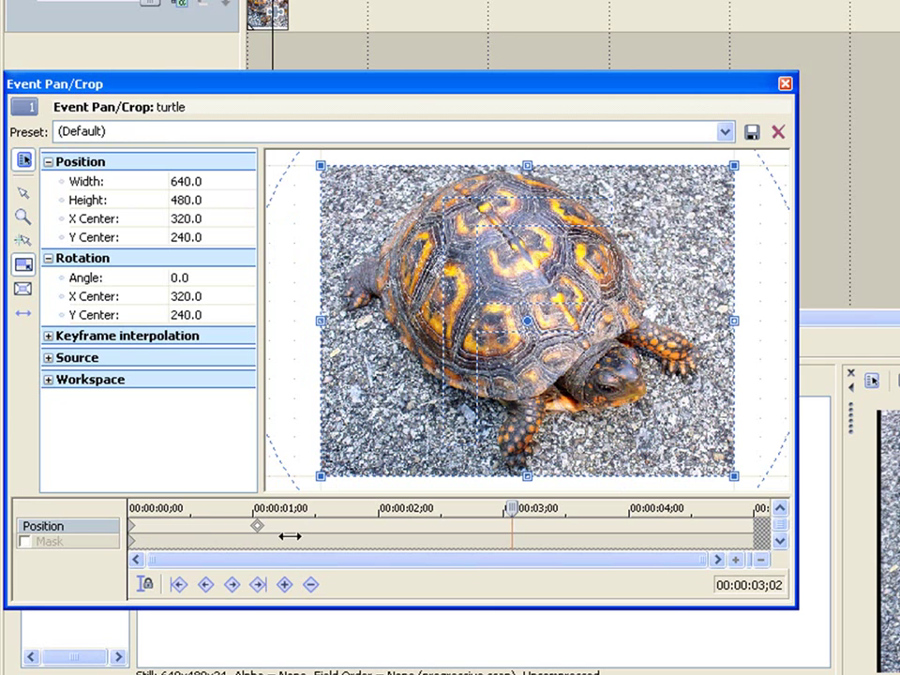
Reset the starting keyframe to the (Default) full-image framing
{"action": "left_click", "coordinate": [137, 539]}
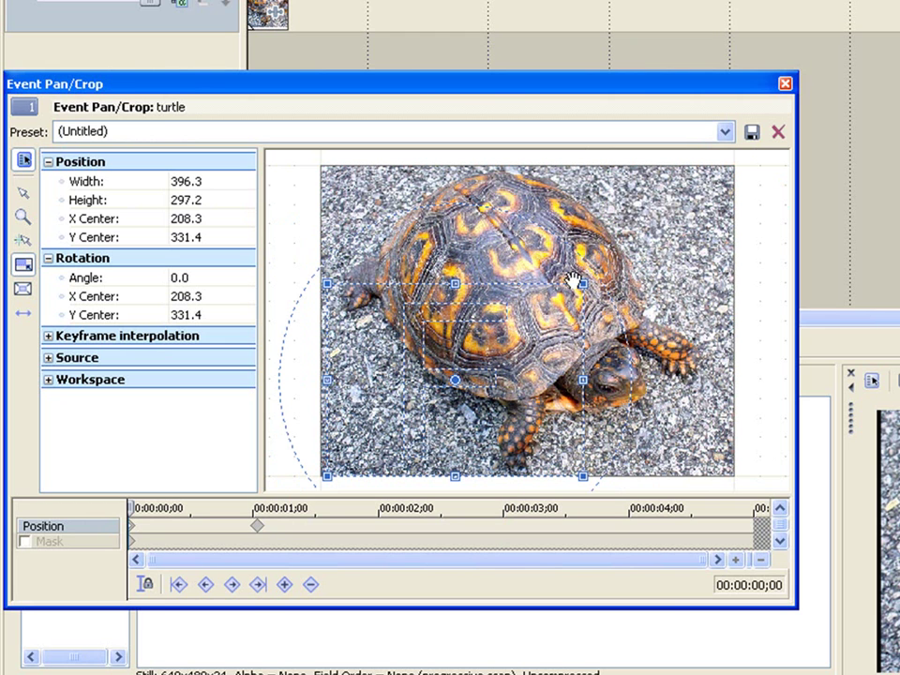
{"action": "left_click", "coordinate": [724, 132]}
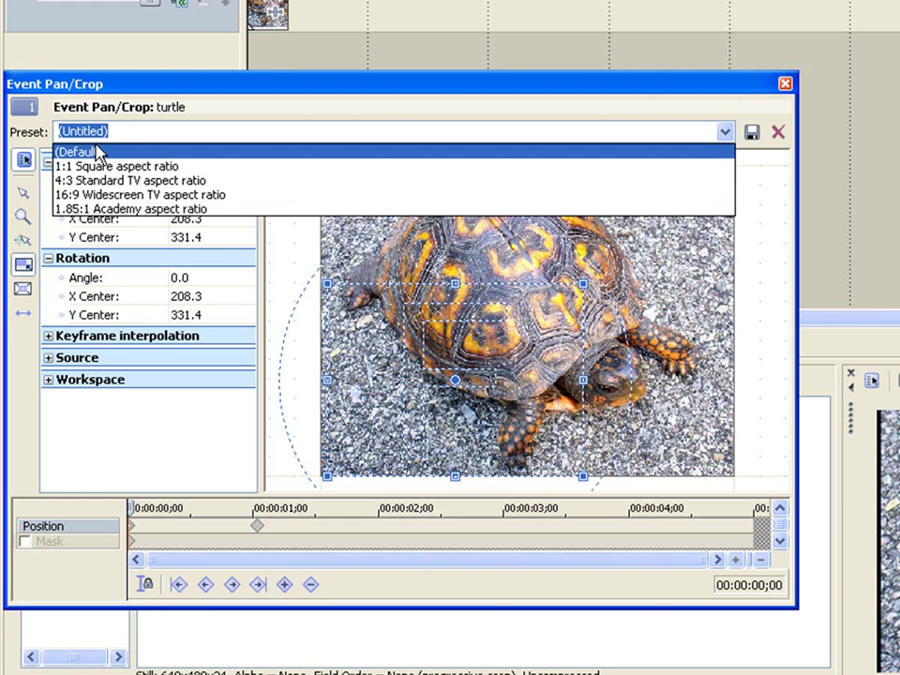
{"action": "left_click", "coordinate": [122, 156]}
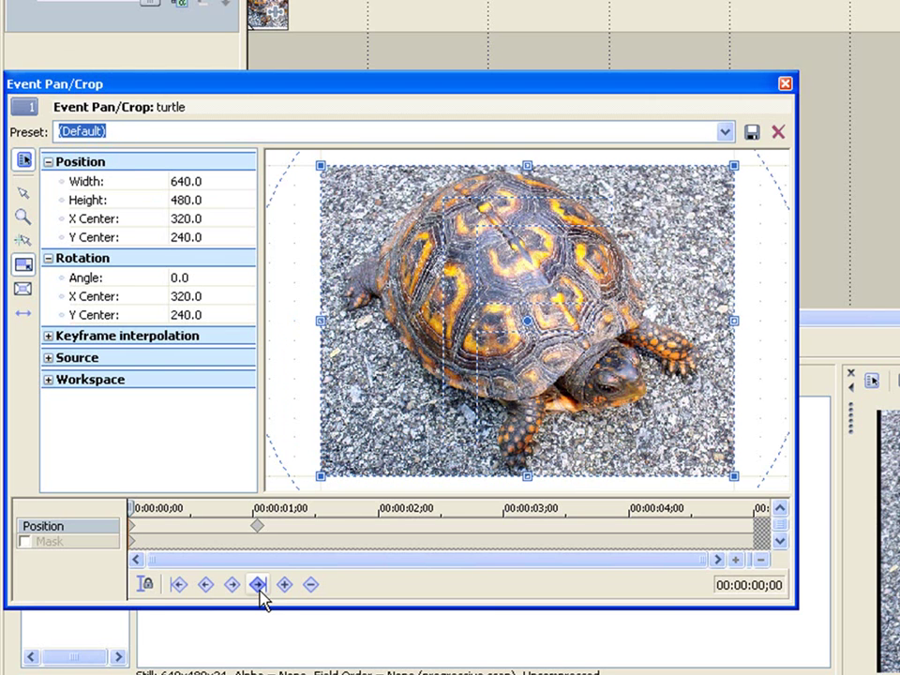
Zoom the one-second keyframe to 385×288.8, then add a 2.3-second keyframe panned right to X 444.7
{"action": "left_click", "coordinate": [259, 527]}
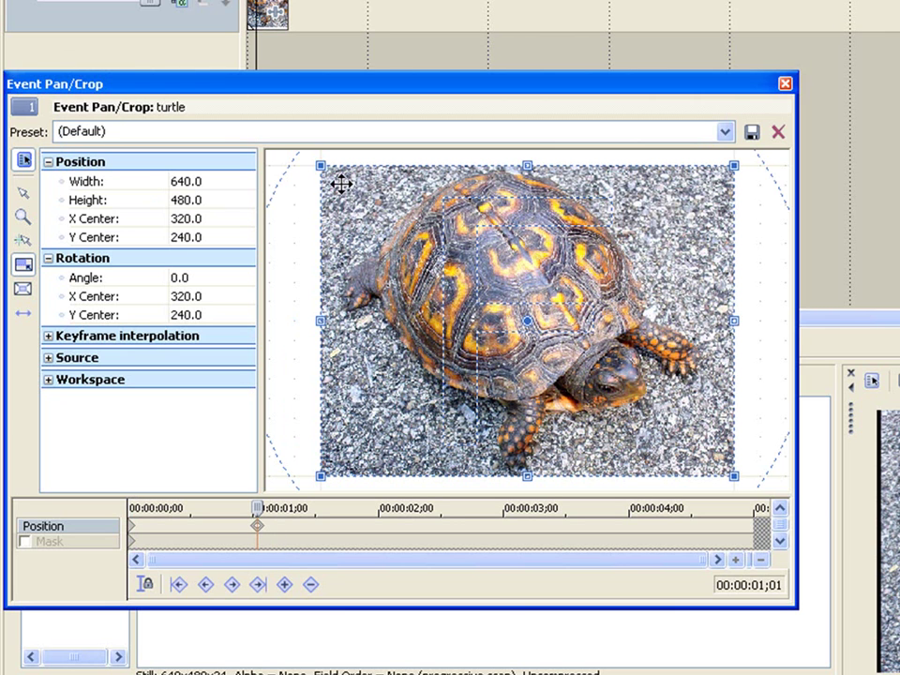
{"action": "left_click_drag", "start_coordinate": [730, 477], "coordinate": [593, 352]}
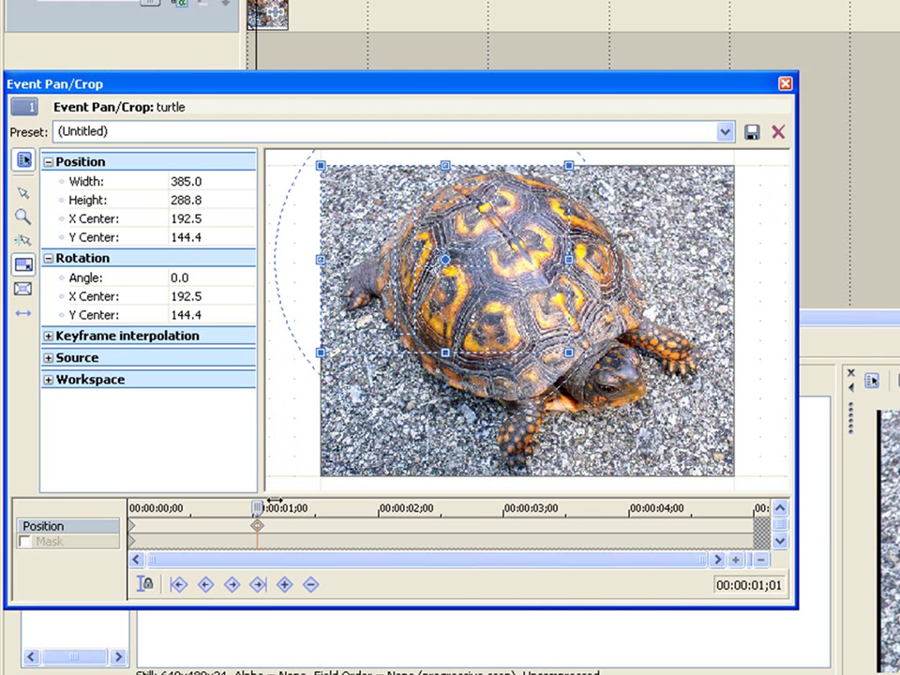
{"action": "left_click_drag", "start_coordinate": [271, 506], "coordinate": [419, 541]}
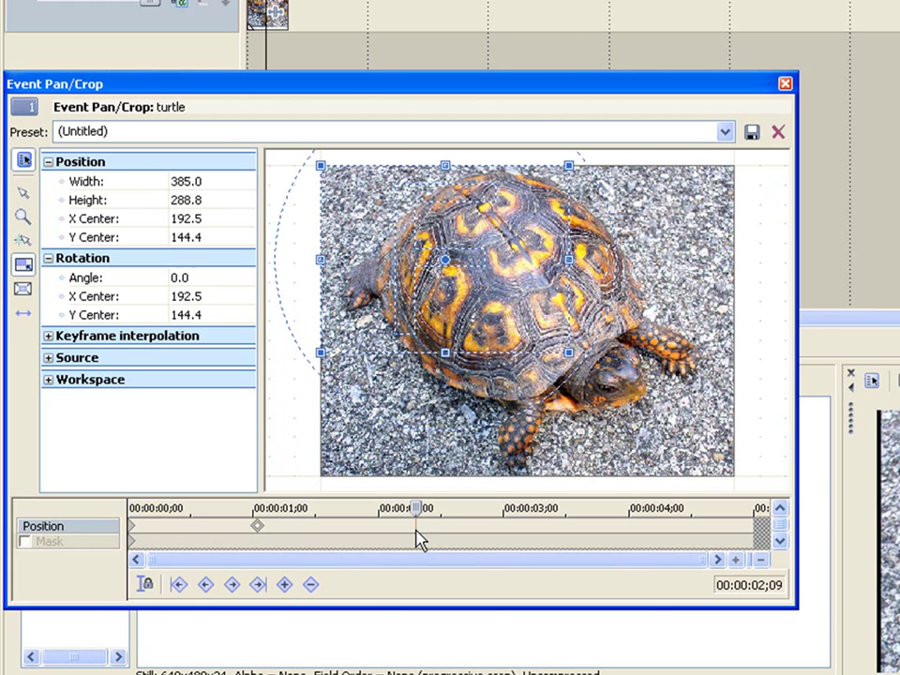
{"action": "left_click", "coordinate": [284, 585]}
{"action": "left_click_drag", "start_coordinate": [454, 246], "coordinate": [567, 246]}
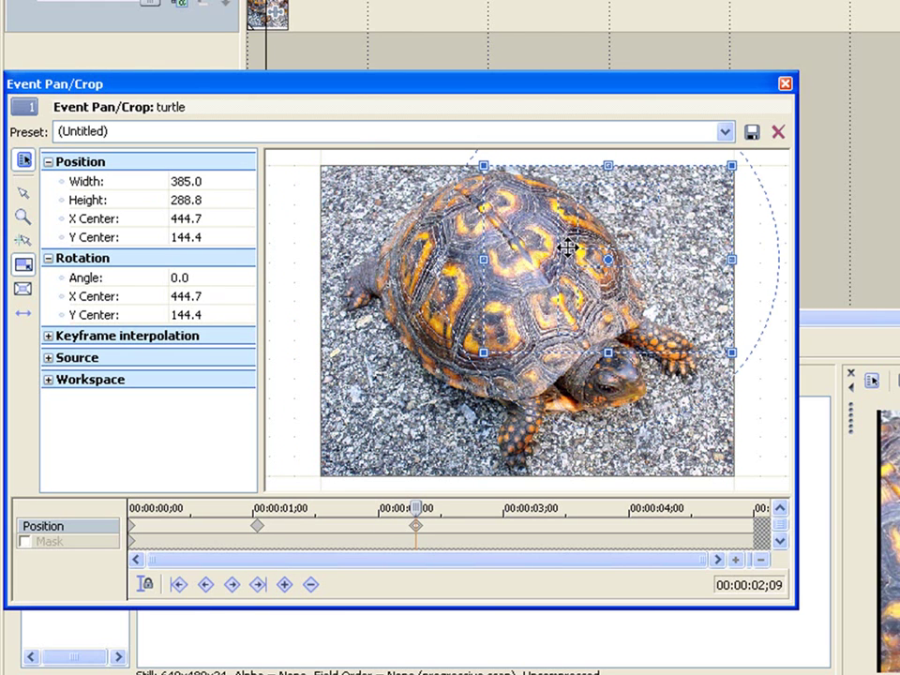
{"action": "left_click", "coordinate": [424, 508]}
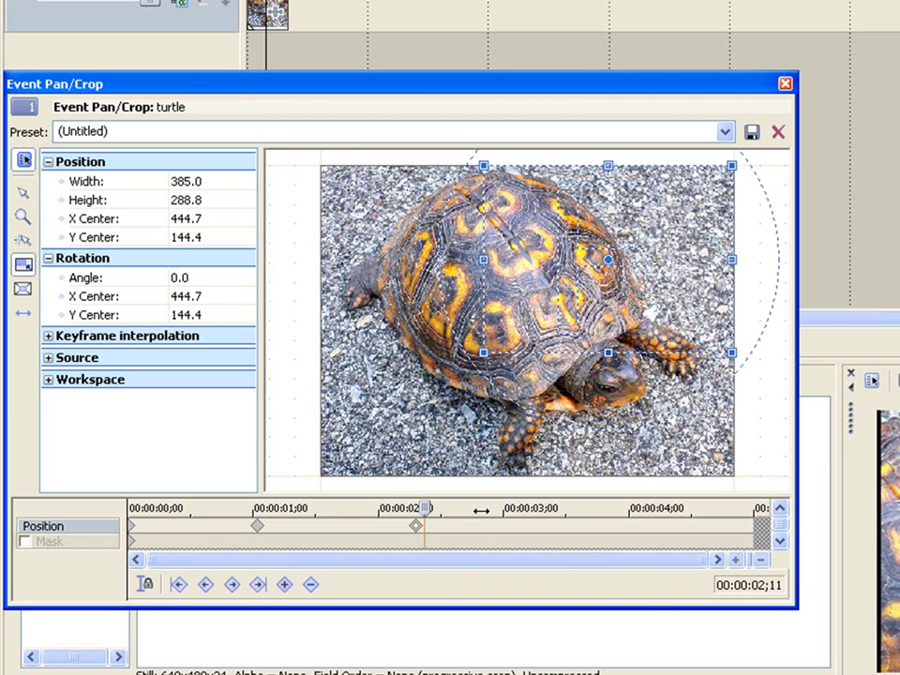
{"action": "left_click", "coordinate": [481, 508]}
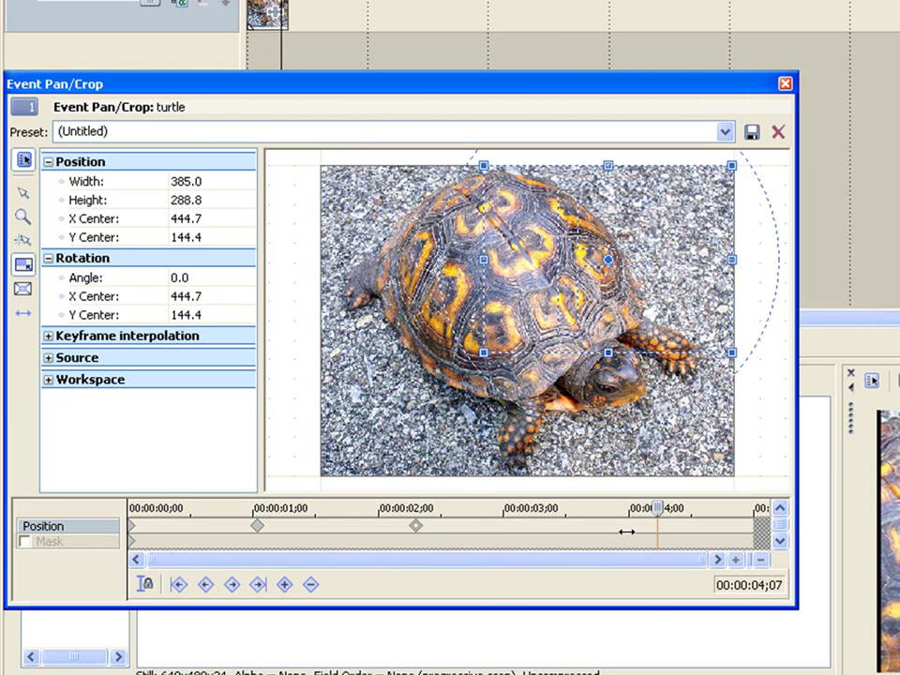
Add a four-second keyframe set to the (Default) full 640×480 framing
{"action": "left_click", "coordinate": [626, 532]}
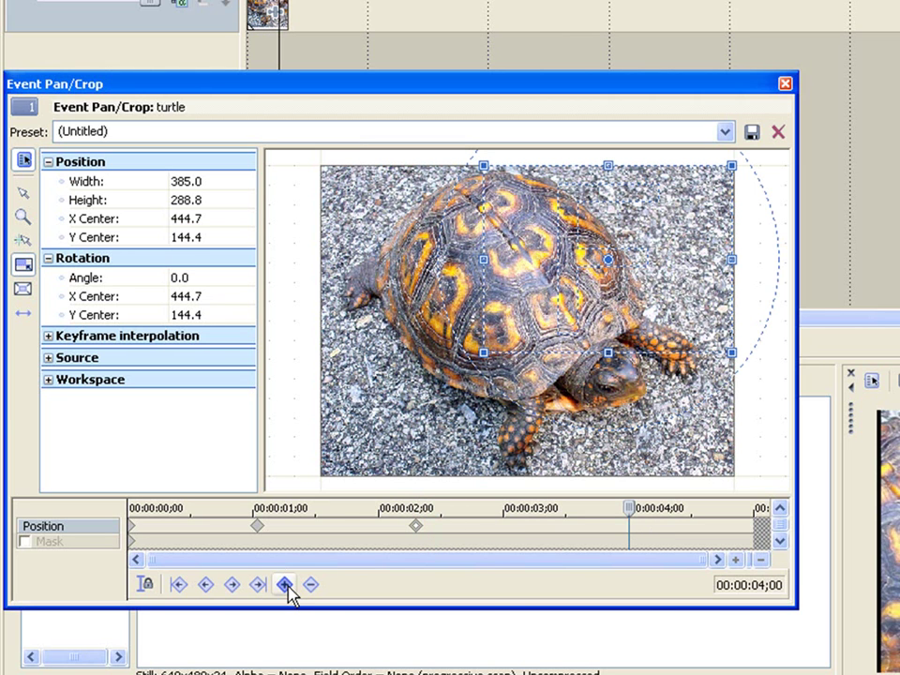
{"action": "left_click", "coordinate": [285, 585]}
{"action": "left_click_drag", "start_coordinate": [483, 352], "coordinate": [300, 451]}
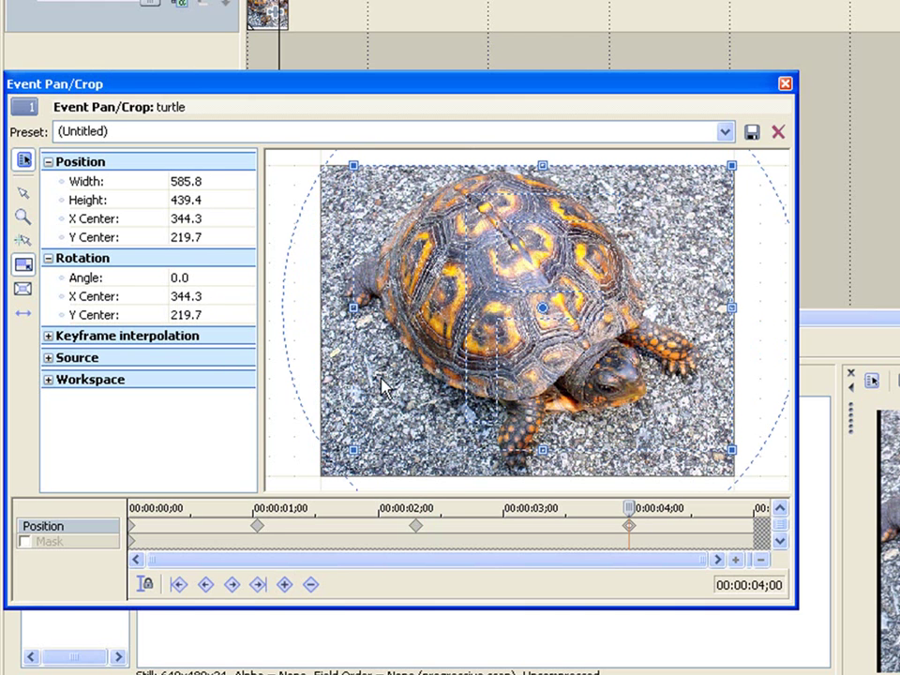
{"action": "left_click", "coordinate": [726, 132]}
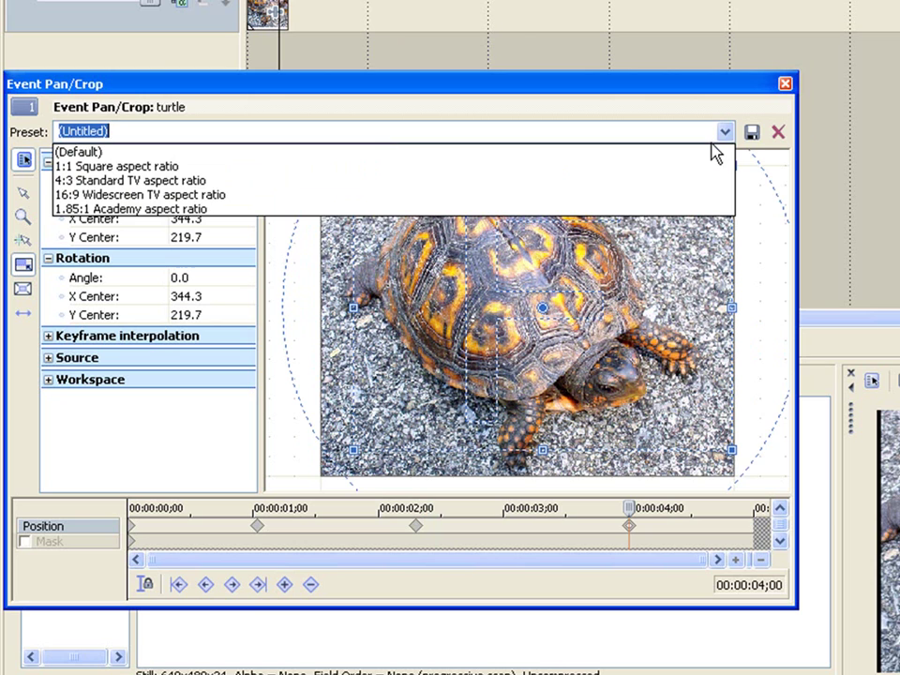
{"action": "left_click", "coordinate": [712, 152]}
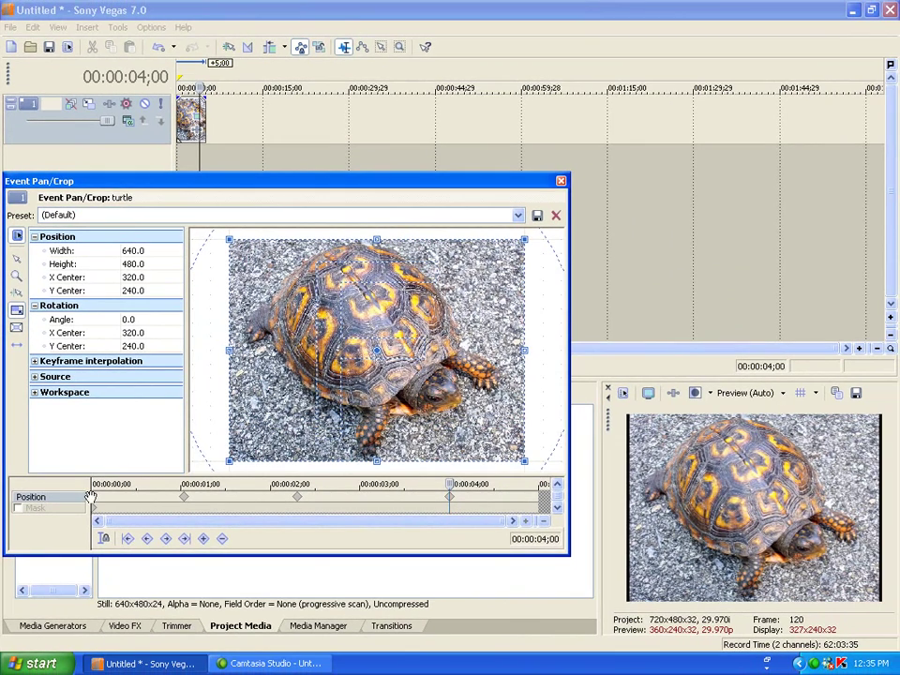
Step through the one-second, start, two-second and four-second keyframes to review the framing
{"action": "left_click", "coordinate": [184, 499]}
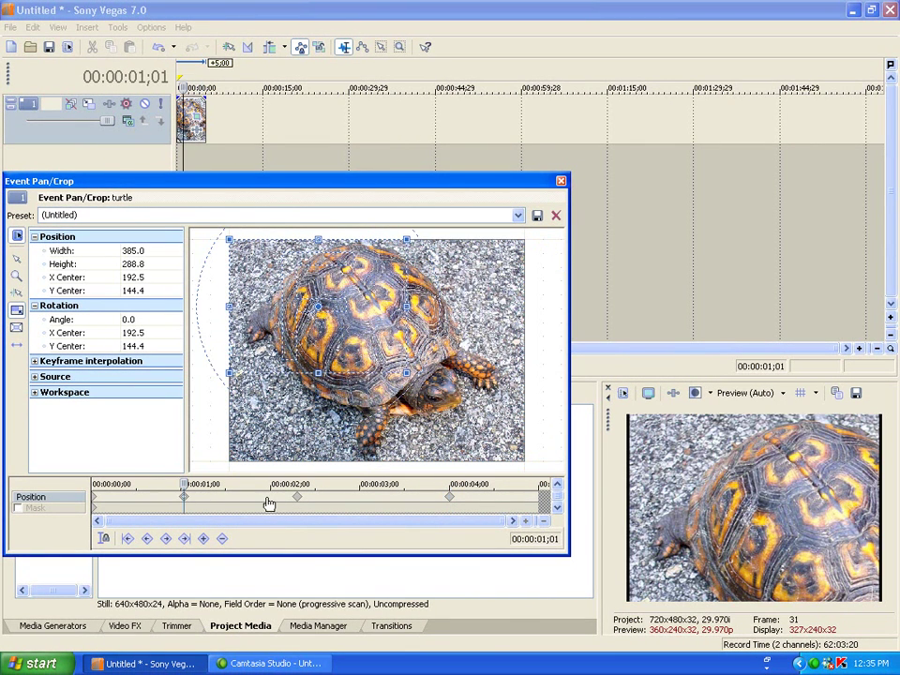
{"action": "key", "text": "Home"}
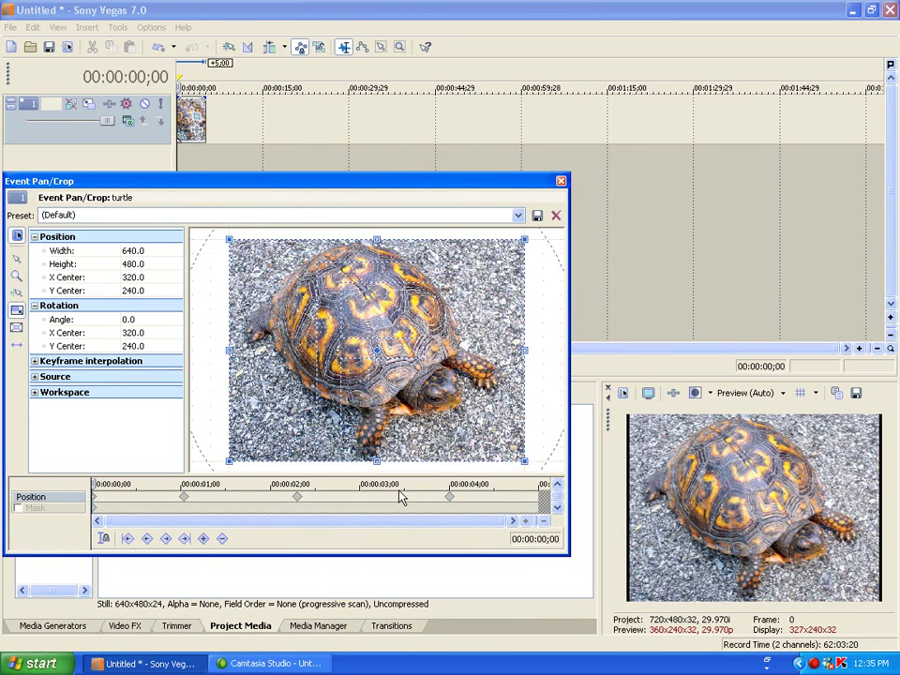
{"action": "left_click", "coordinate": [293, 498]}
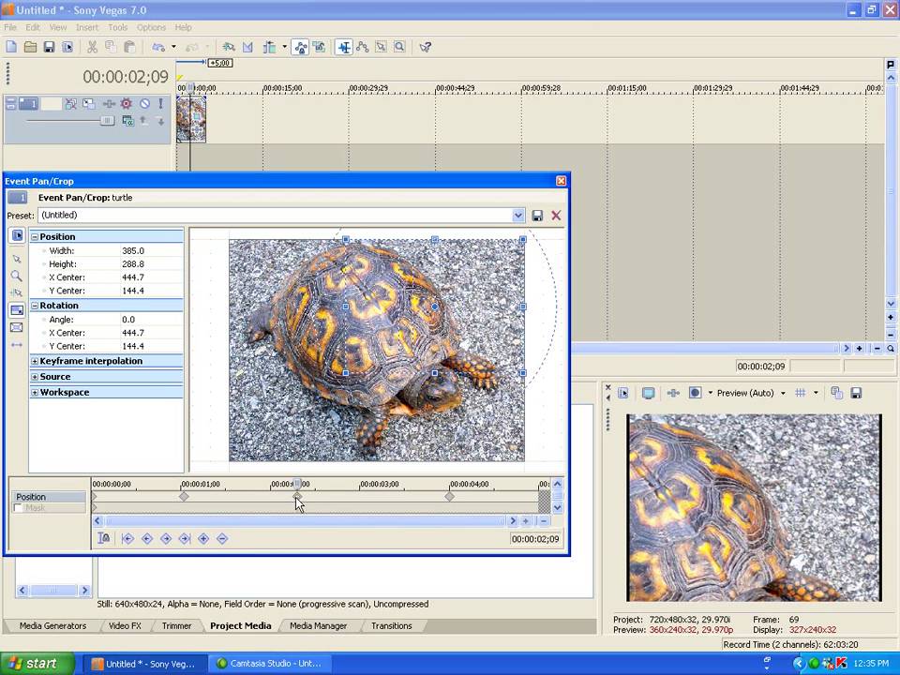
{"action": "left_click", "coordinate": [447, 501]}
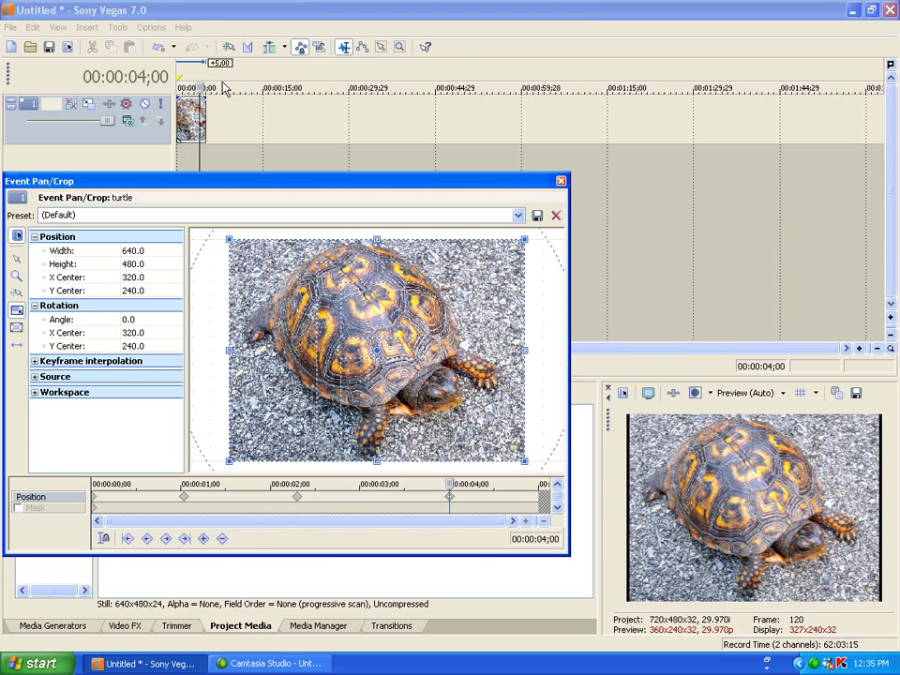
Close Event Pan/Crop and play back the zoom-and-pan animation with Space
{"action": "left_click", "coordinate": [560, 182]}
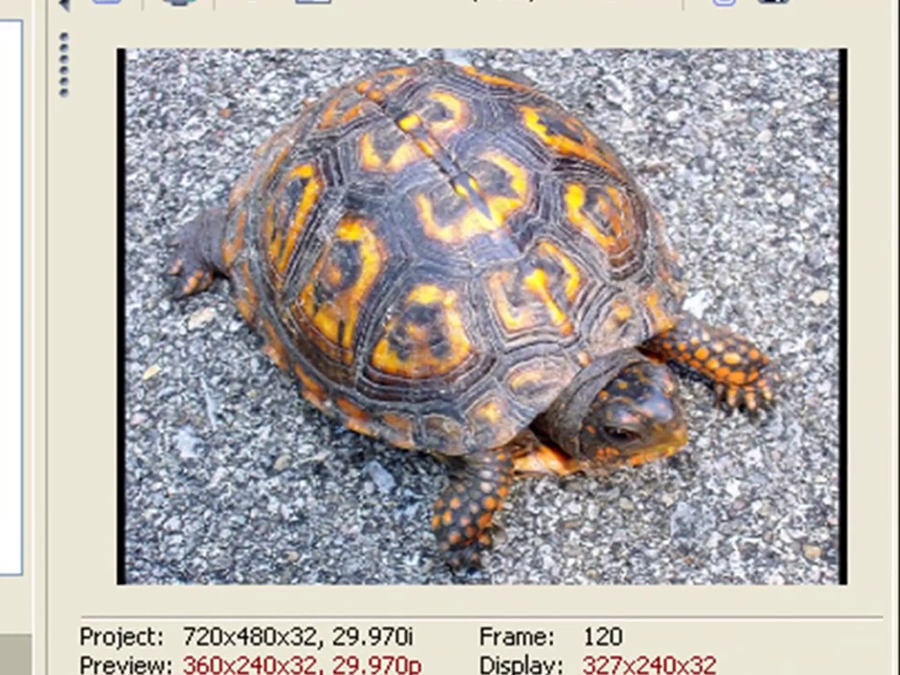
{"action": "key", "text": "space"}
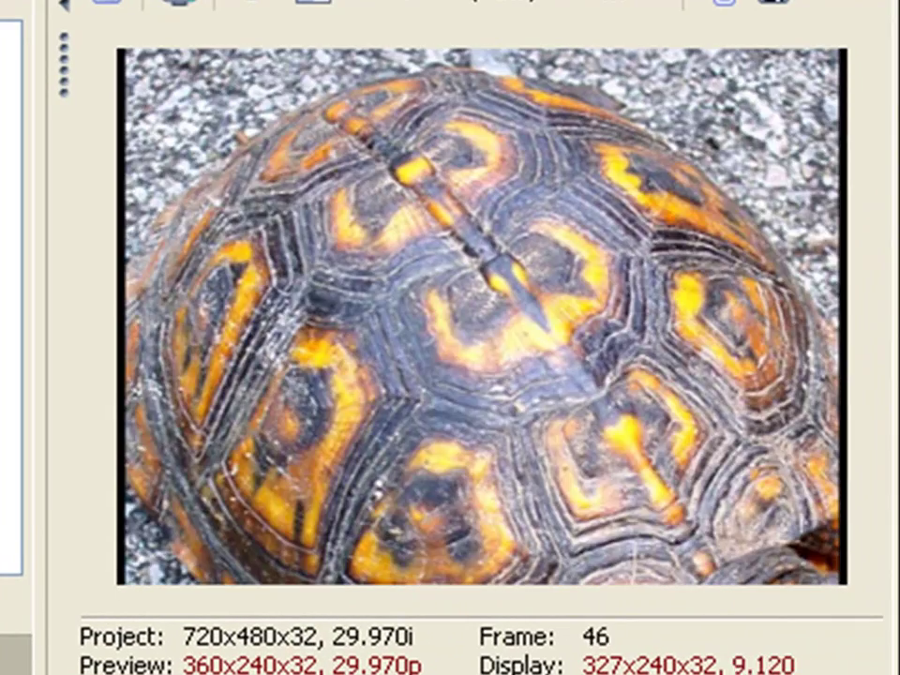